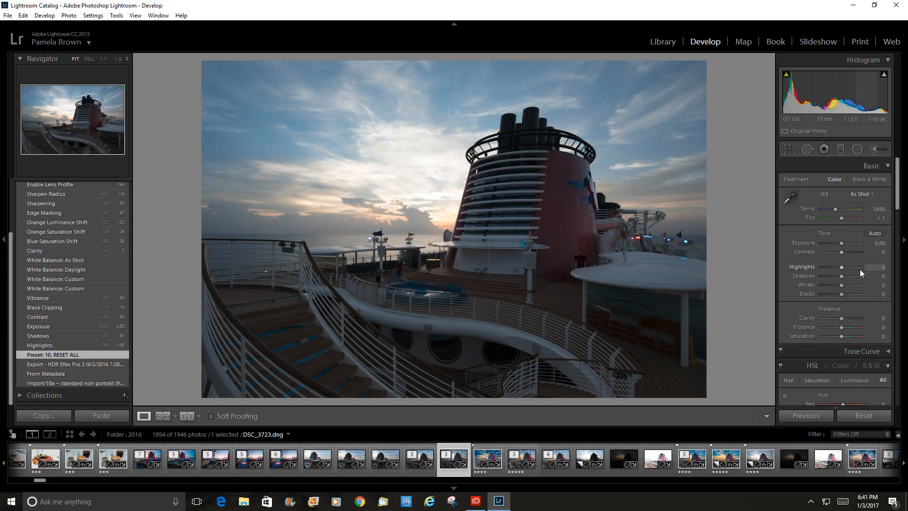
Set the photo's Highlights to -90, Shadows to +98 and Contrast to +29
click(843, 267)
drag(842, 267, 859, 279)
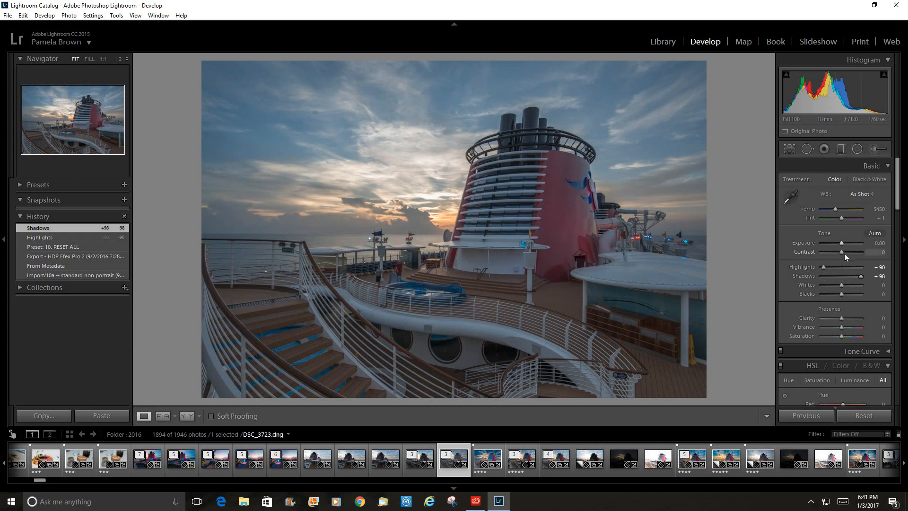
drag(844, 253, 847, 255)
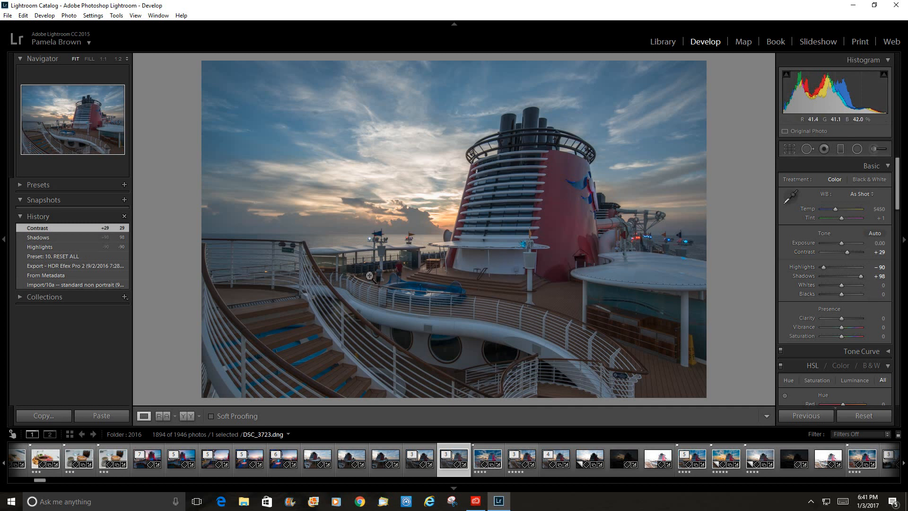
Set Whites to +19 and Blacks to -19 while checking clipping, and raise Exposure to +0.36
click(841, 284)
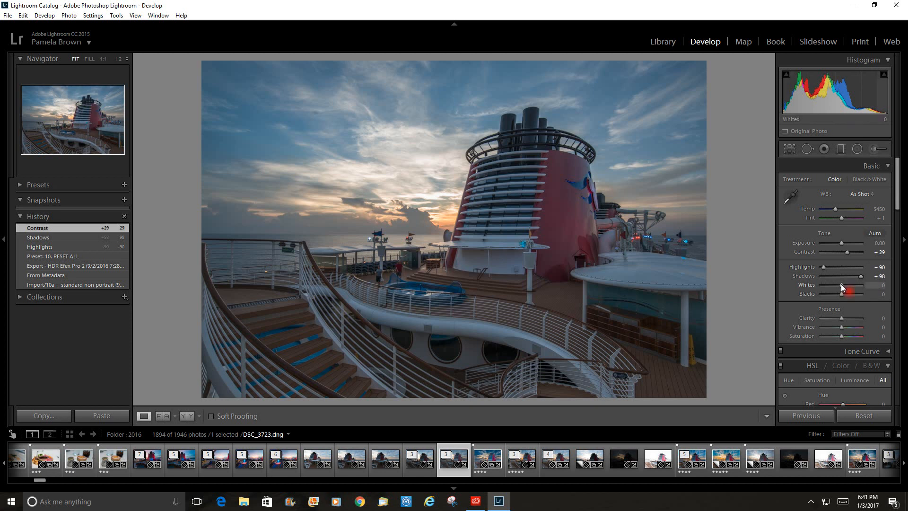
drag(841, 284, 839, 292)
key(alt)
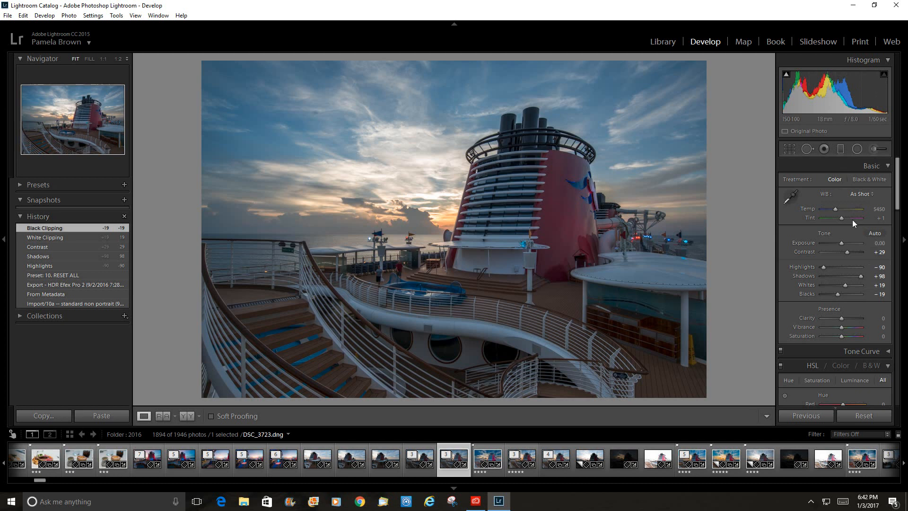
drag(841, 243, 842, 242)
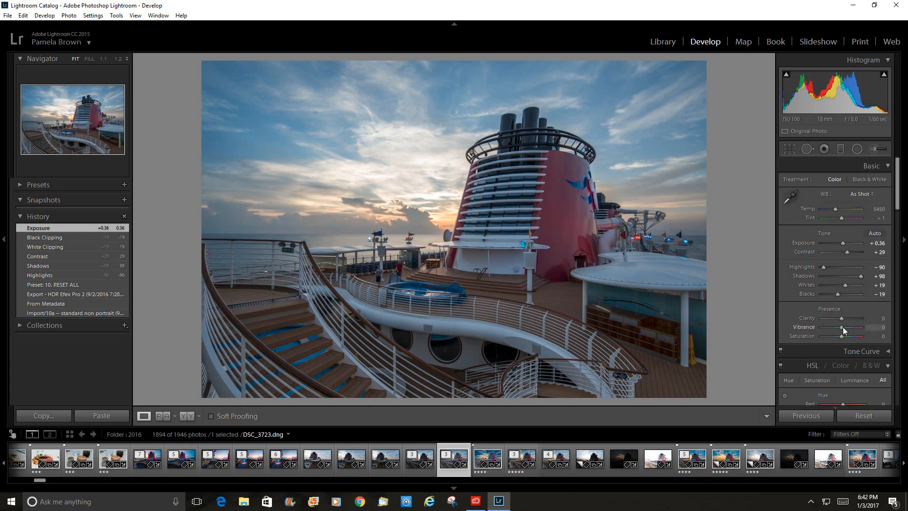
Raise Vibrance to +50, Contrast to +45 and Clarity to +17
mouse_move(841, 328)
mouse_down()
mouse_move(866, 336)
mouse_move(851, 332)
mouse_up()
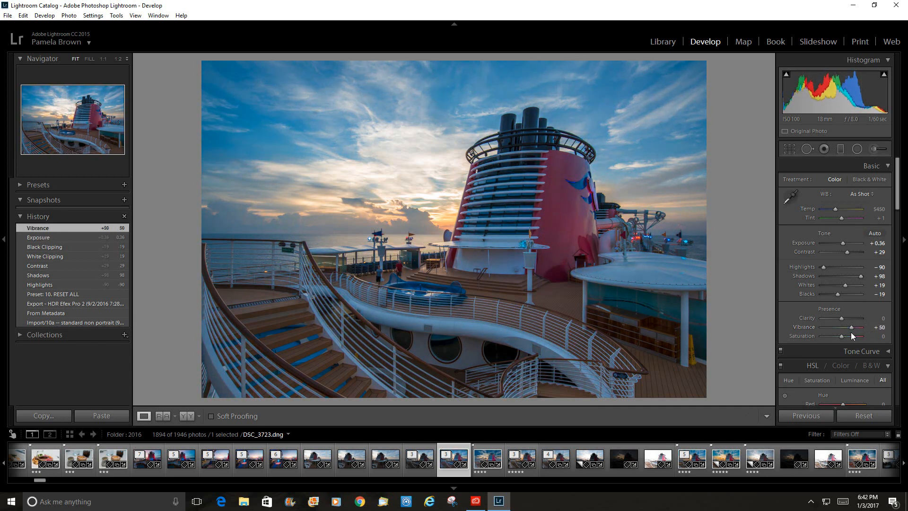
drag(847, 252, 850, 253)
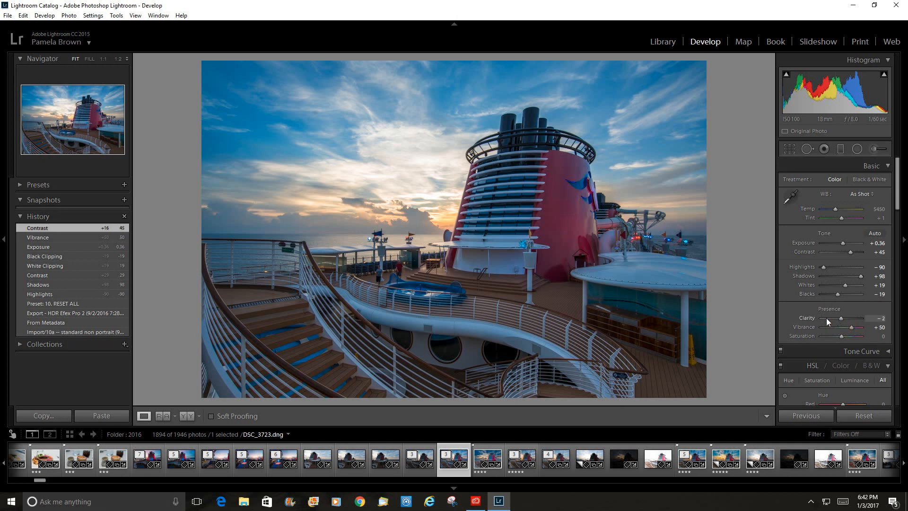
drag(826, 318, 847, 322)
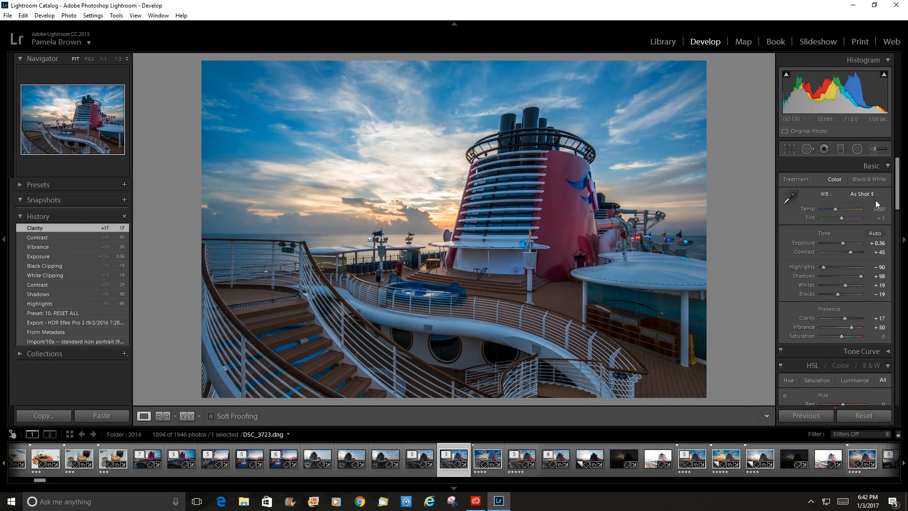
Boost the HSL saturation of Blue to +24 and of Orange to +42, checking the sunset up close
drag(898, 186, 904, 229)
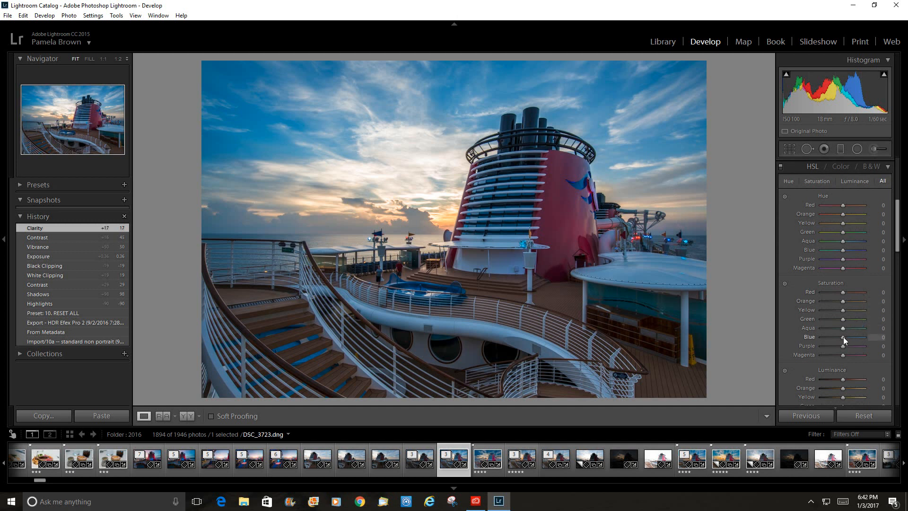
drag(844, 337, 848, 340)
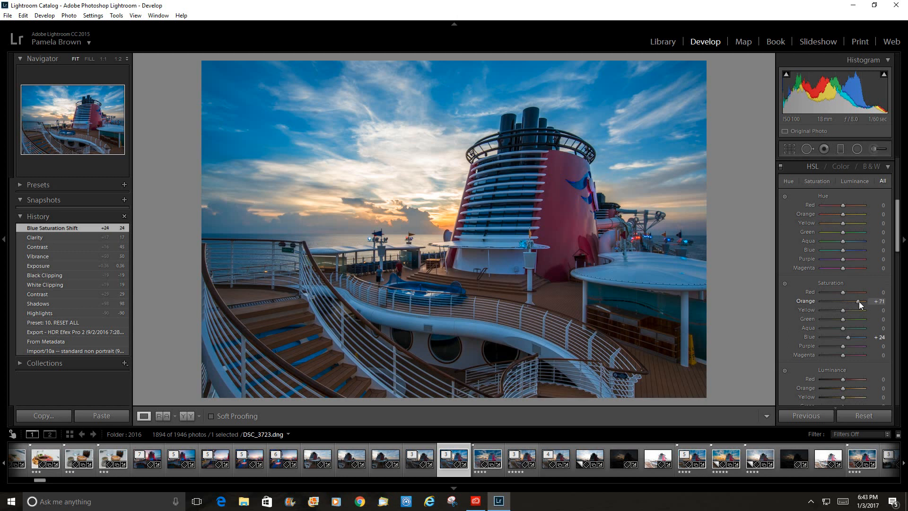
drag(853, 301, 853, 302)
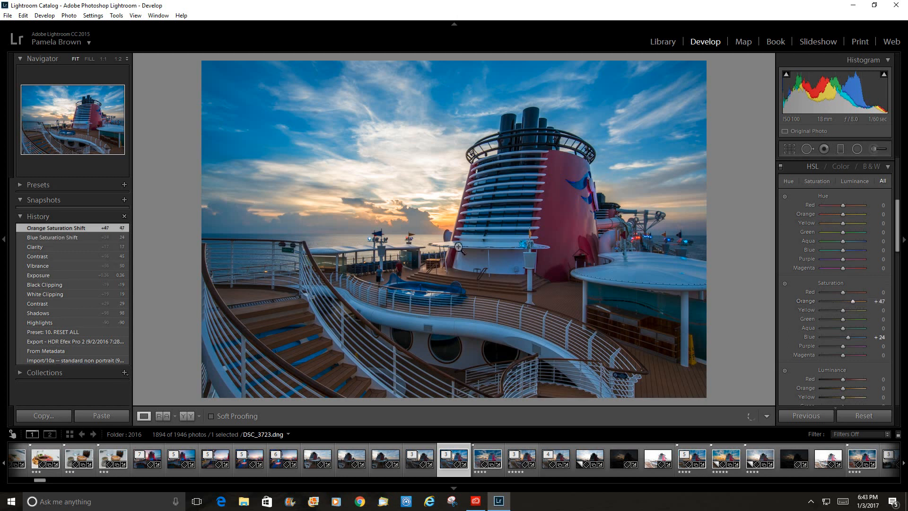
click(446, 224)
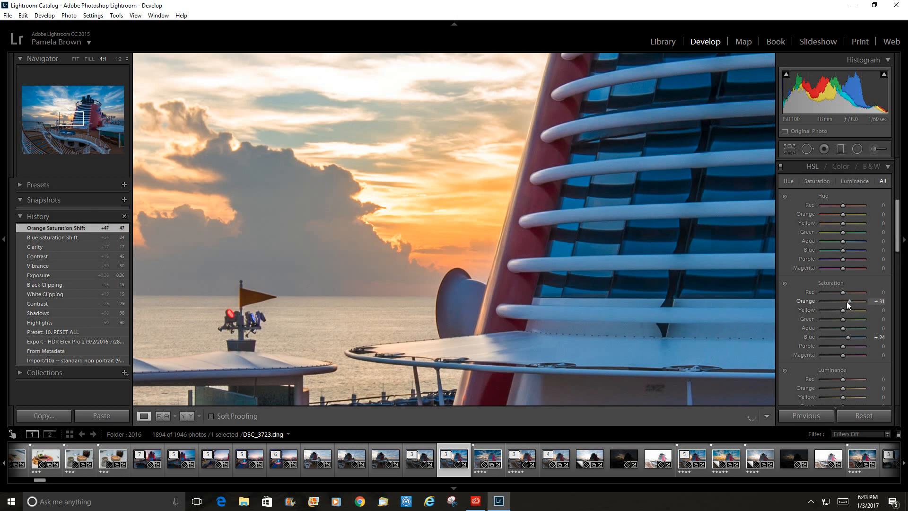
drag(838, 299, 851, 302)
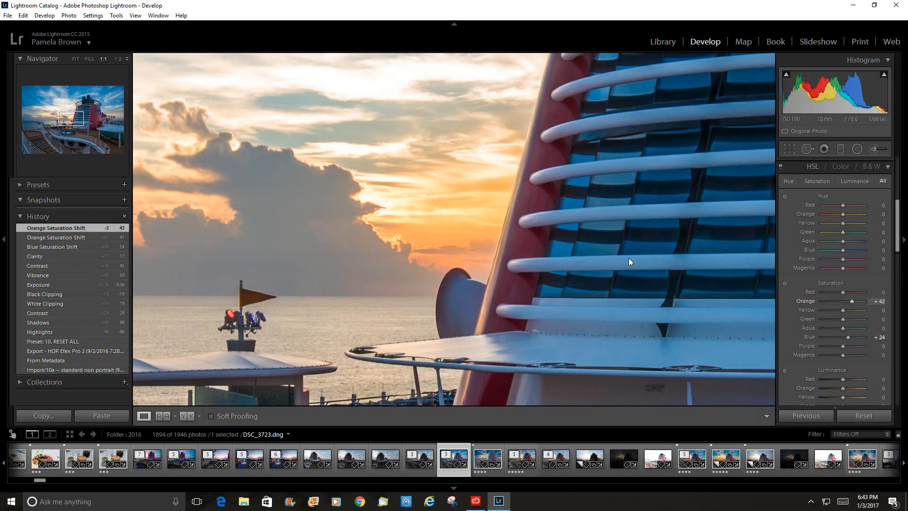
Lower the Orange luminance to -16 to deepen the sunset glow
click(492, 219)
click(444, 229)
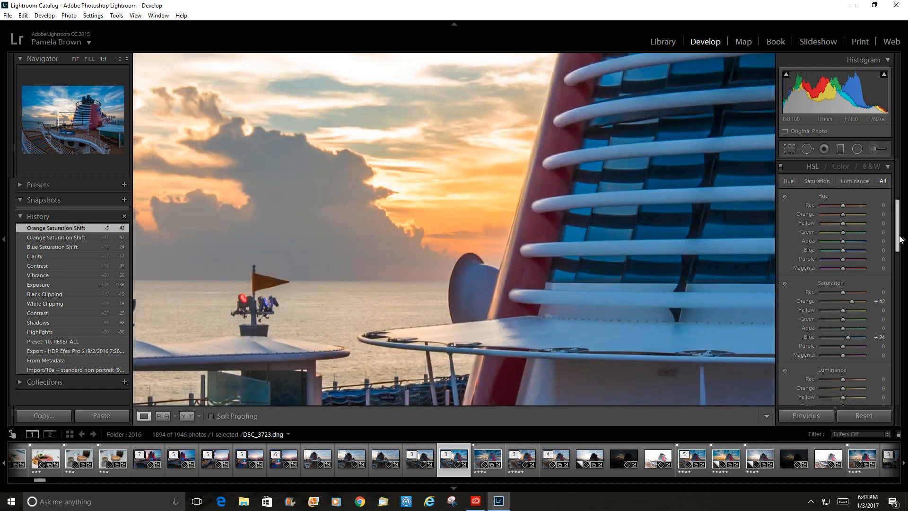
scroll(901, 256, down, 3)
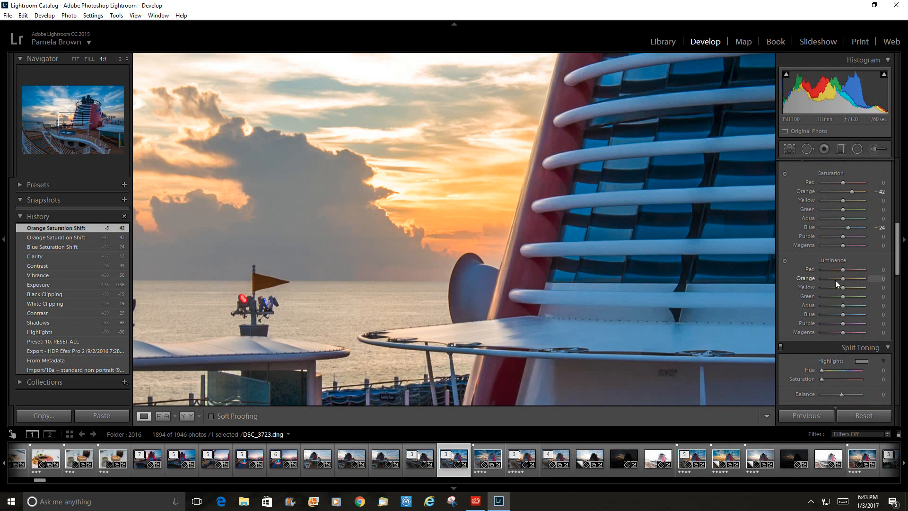
mouse_move(843, 283)
mouse_down()
mouse_move(834, 280)
mouse_move(856, 278)
mouse_move(831, 278)
mouse_move(841, 279)
mouse_up()
click(496, 232)
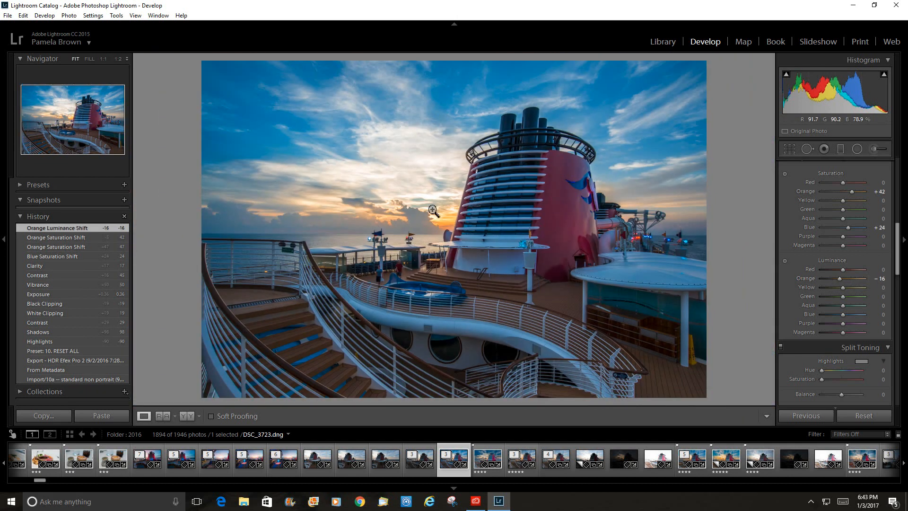
Sharpen the photo with Masking at 57 and Amount at 63, judging the funnel edges at full size
scroll(835, 284, down, 5)
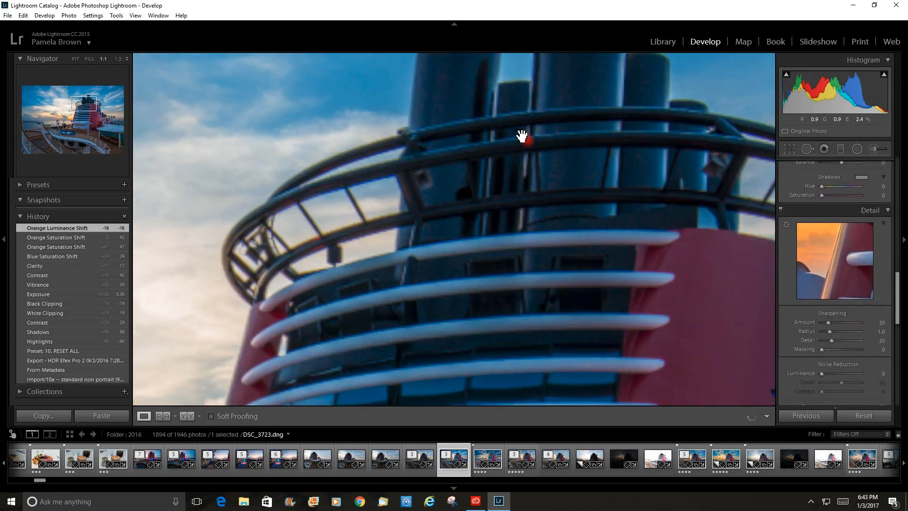
click(523, 137)
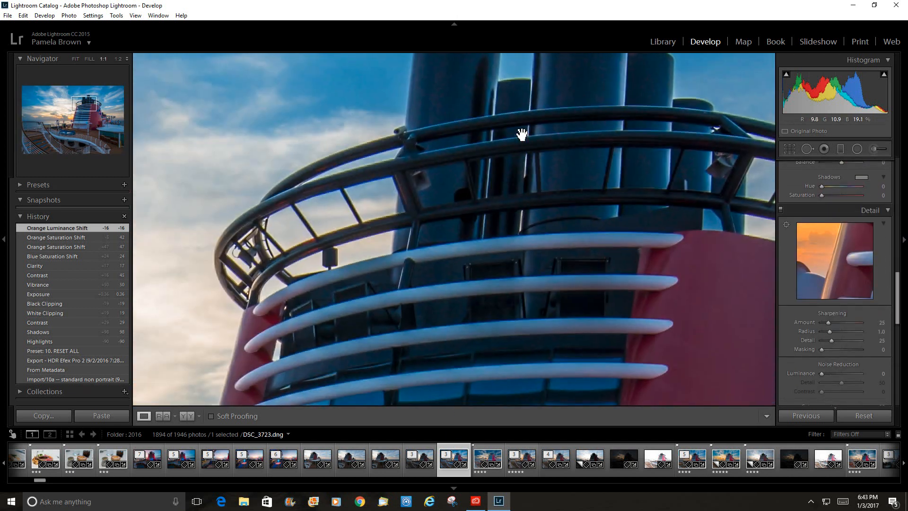
drag(521, 133, 479, 285)
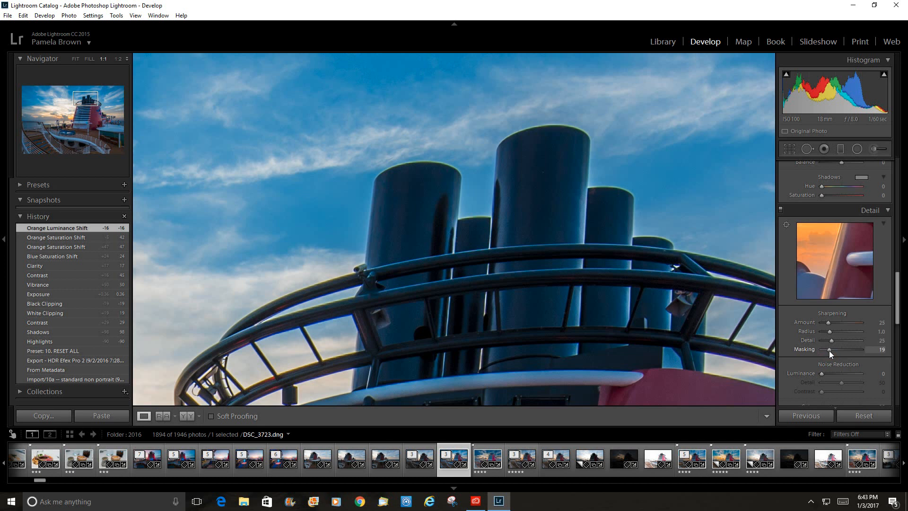
alt+drag(830, 351, 844, 355)
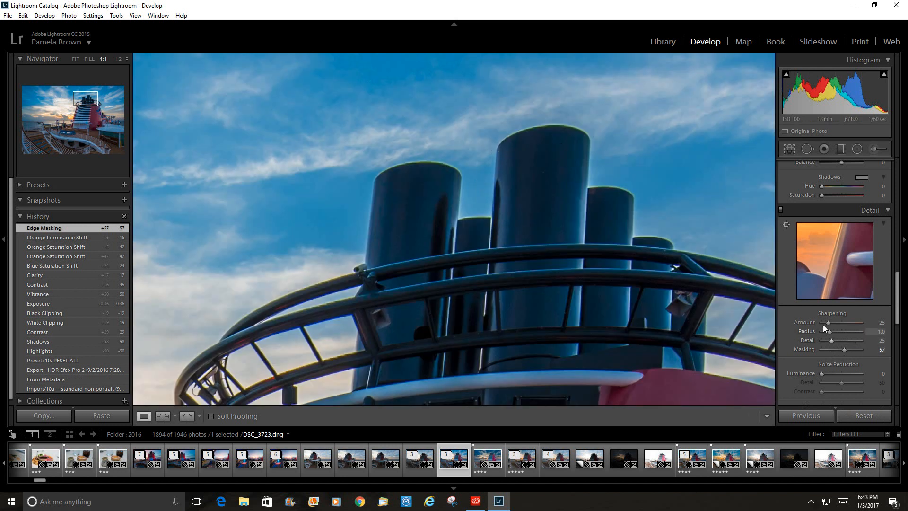
mouse_move(828, 318)
mouse_down()
mouse_move(836, 323)
mouse_move(800, 320)
mouse_move(833, 331)
mouse_up()
click(382, 337)
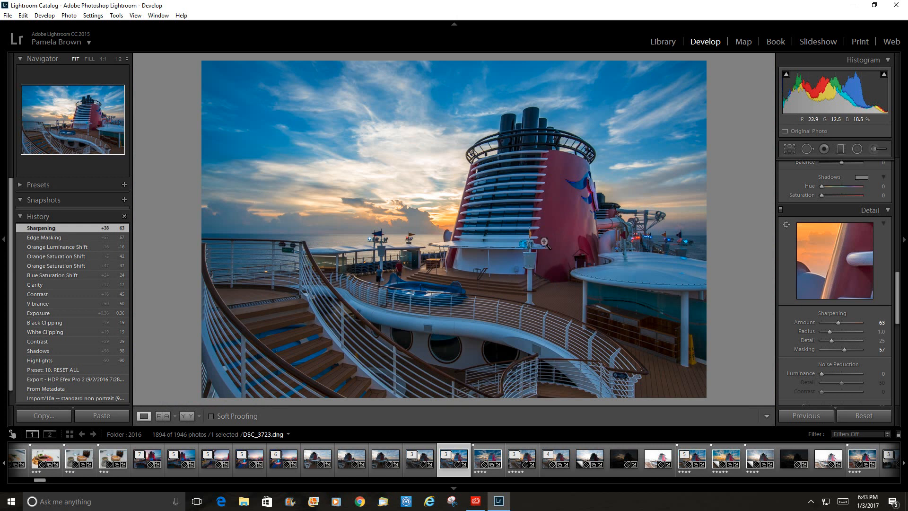
Refine the sharpening at full size to Amount 68 and Radius 1.6
click(381, 251)
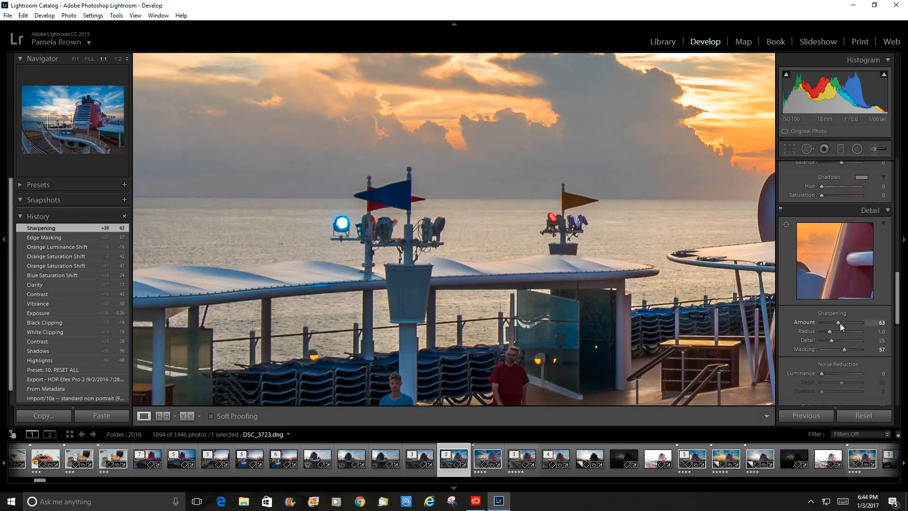
drag(840, 324, 898, 331)
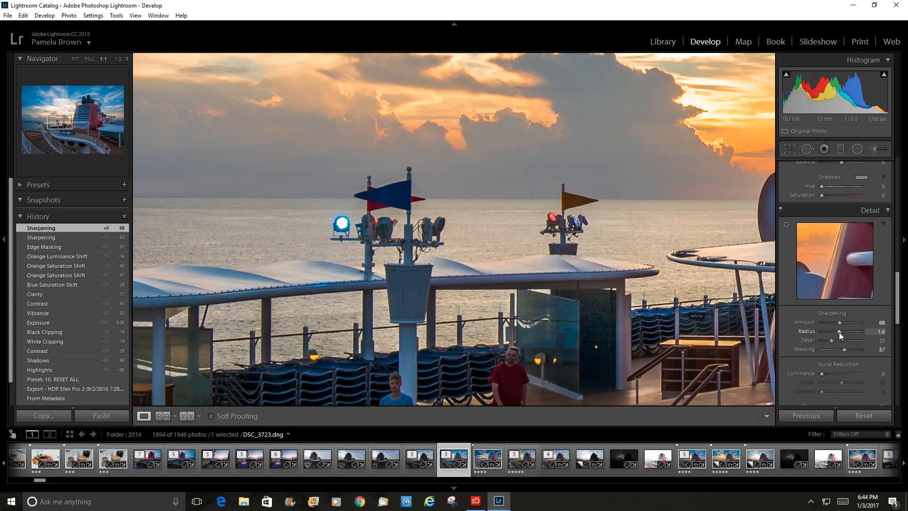
click(581, 300)
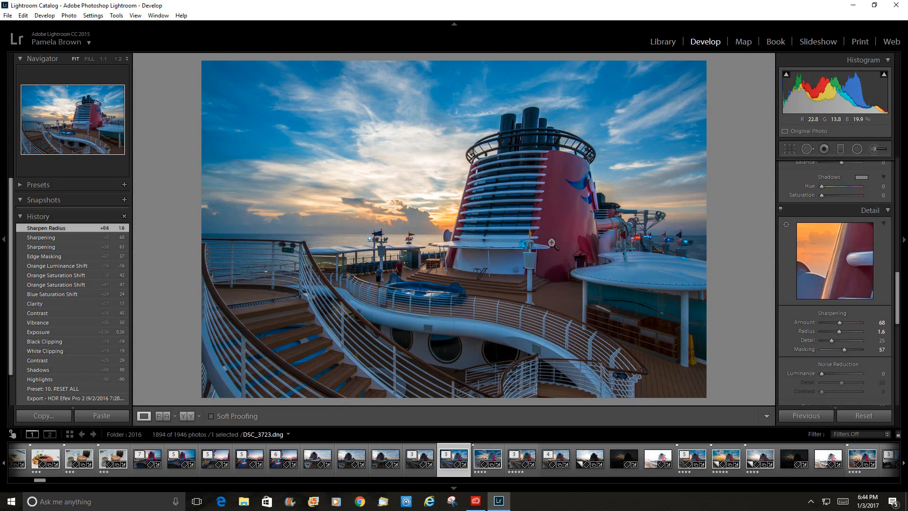
Enable lens profile corrections, toggling them off and on again to compare the effect
scroll(899, 305, down, 2)
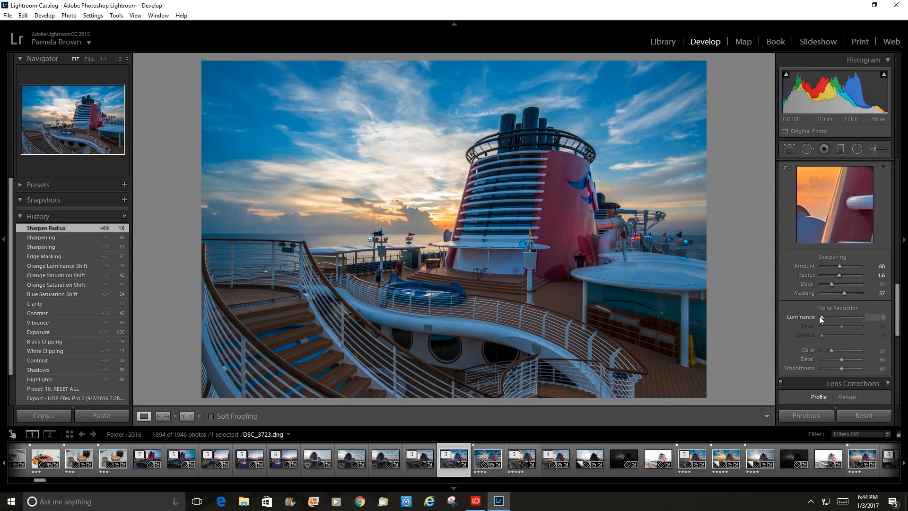
drag(899, 316, 898, 335)
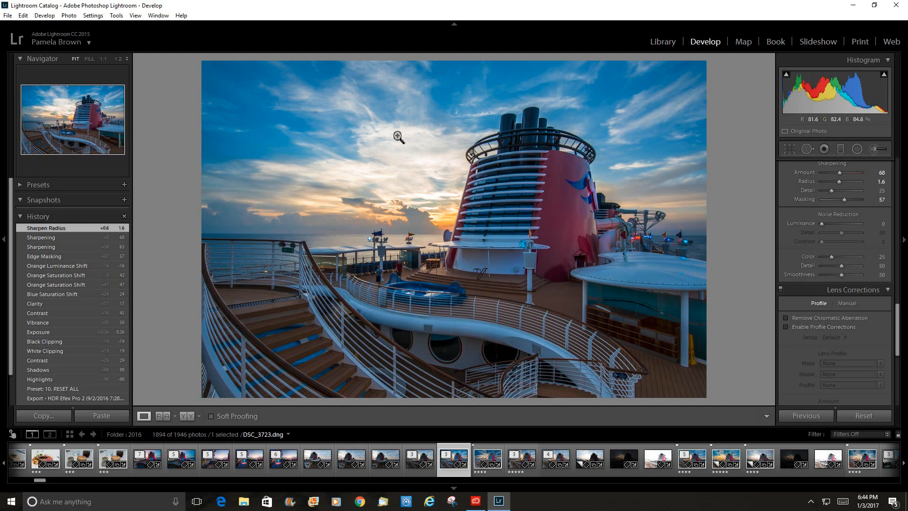
click(785, 327)
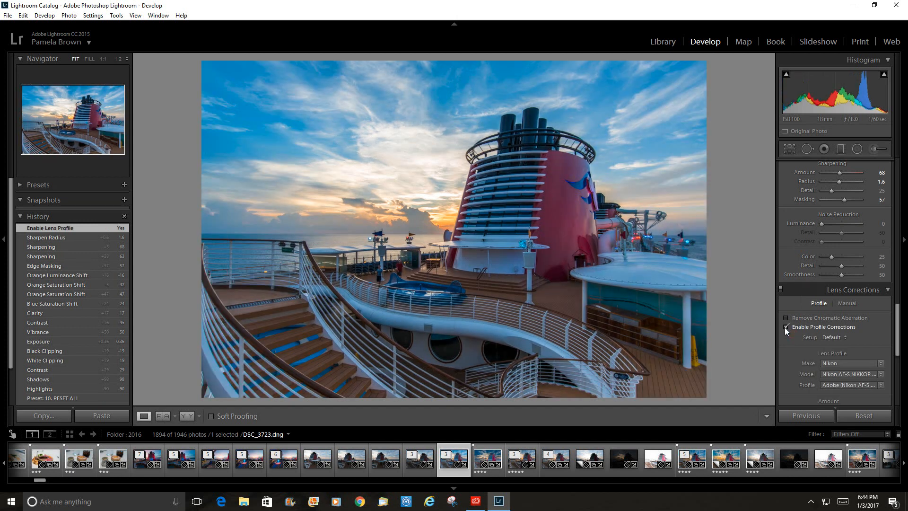
click(785, 327)
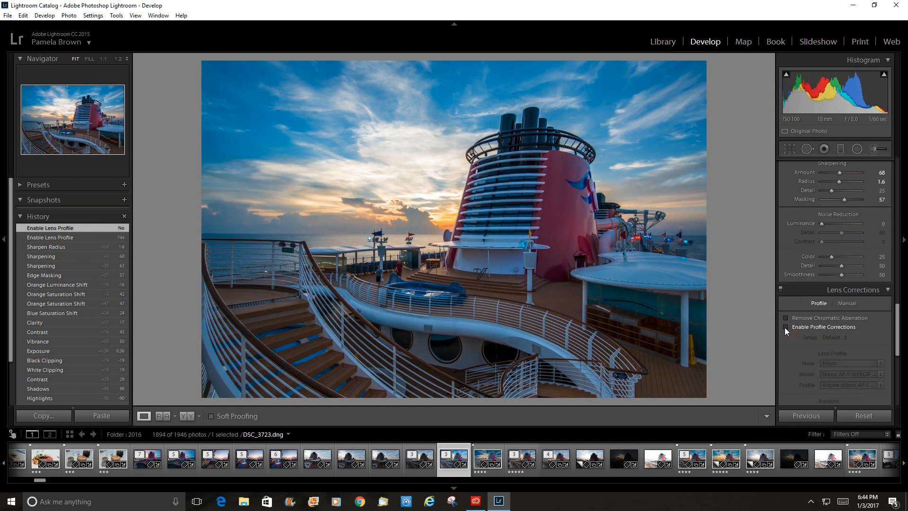
click(786, 326)
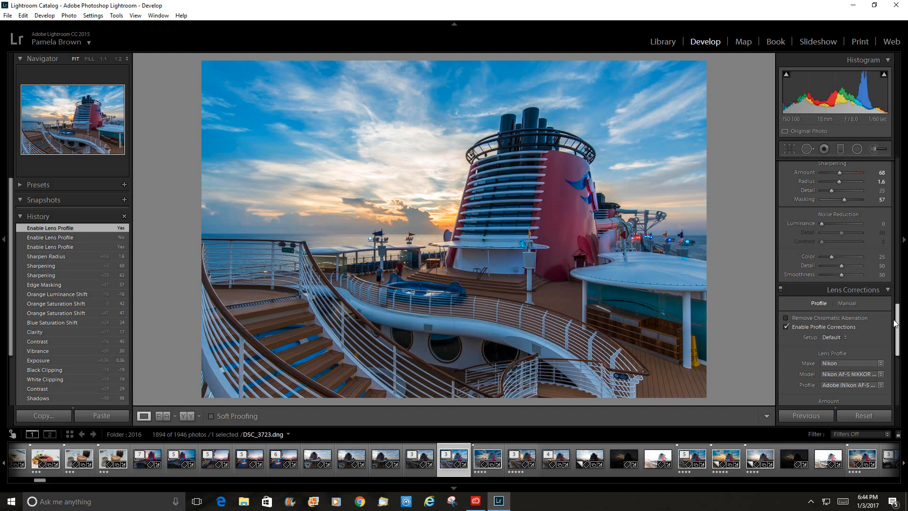
Heal the dark spot in the sky left of the funnel with a size 75 Spot Removal brush in Heal mode
scroll(896, 304, down, 1)
scroll(897, 304, up, 10)
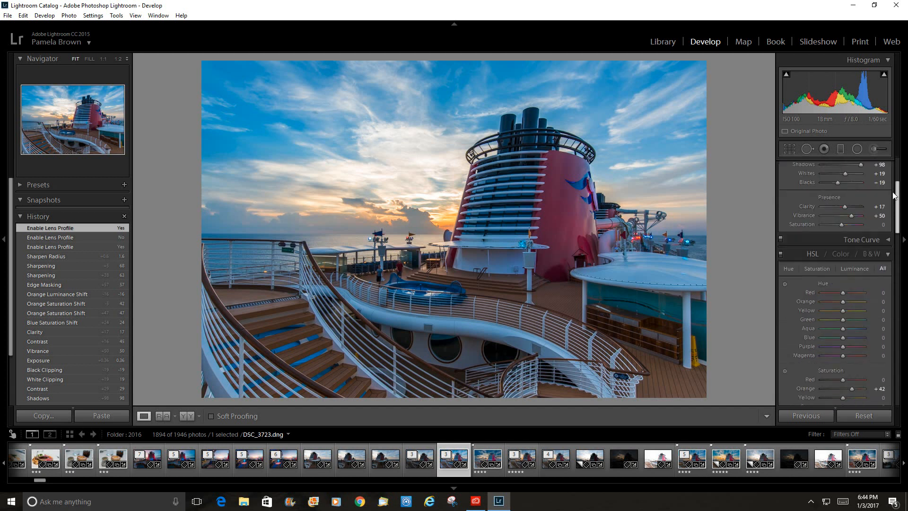
click(321, 119)
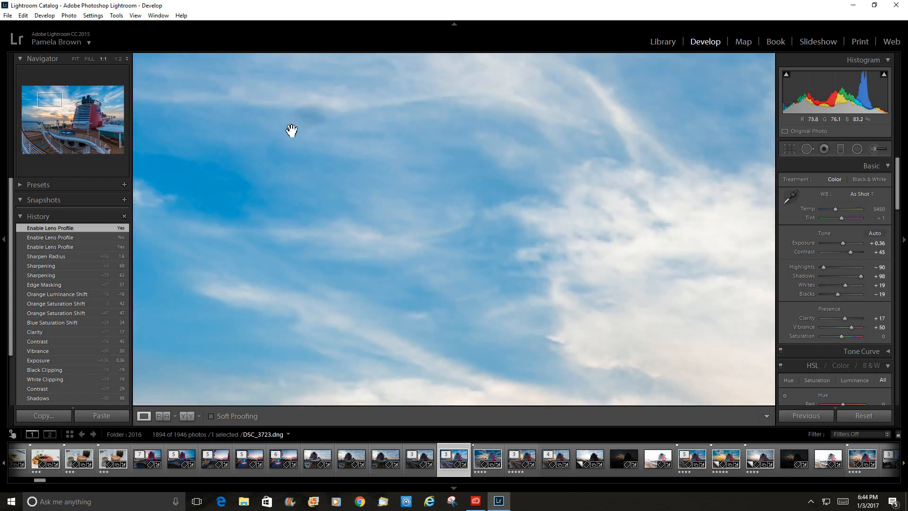
click(317, 129)
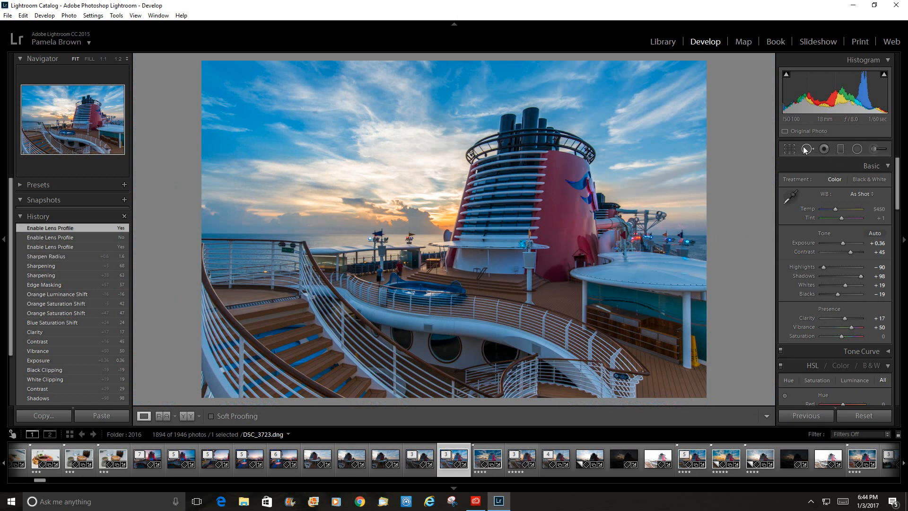
click(807, 149)
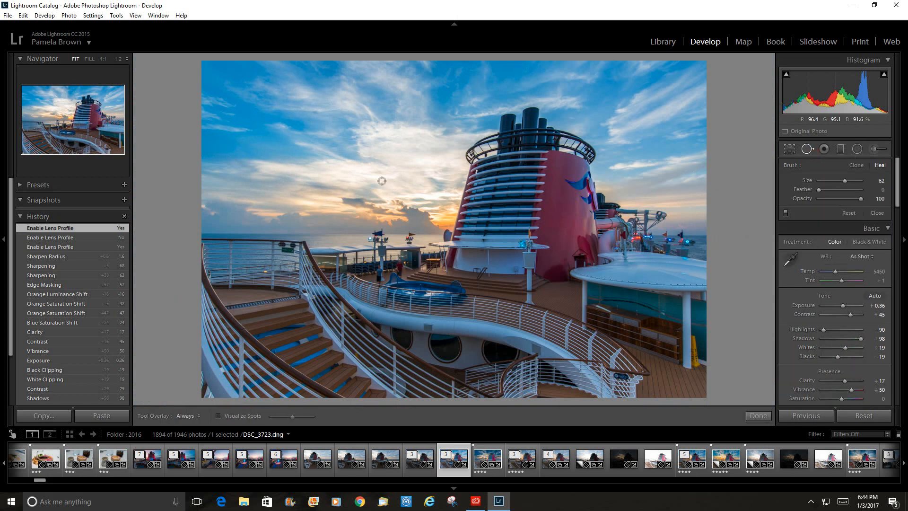
right_click(316, 114)
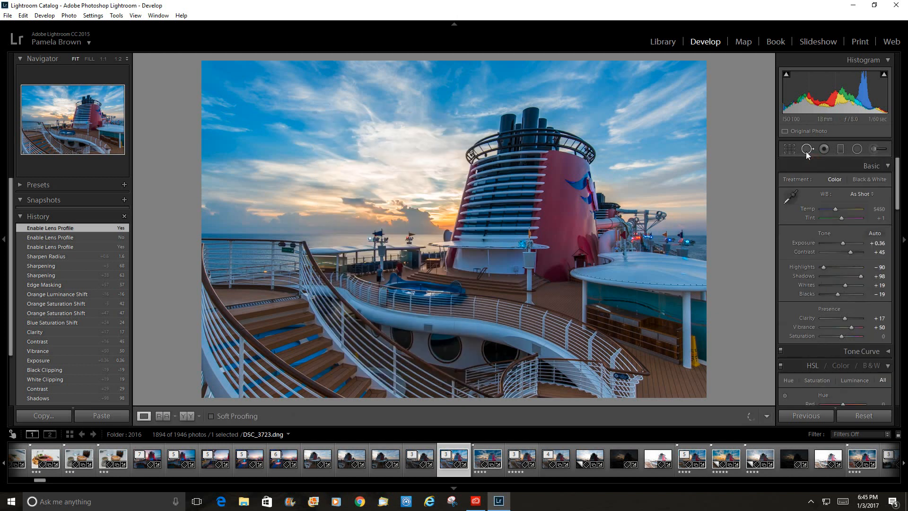
click(807, 150)
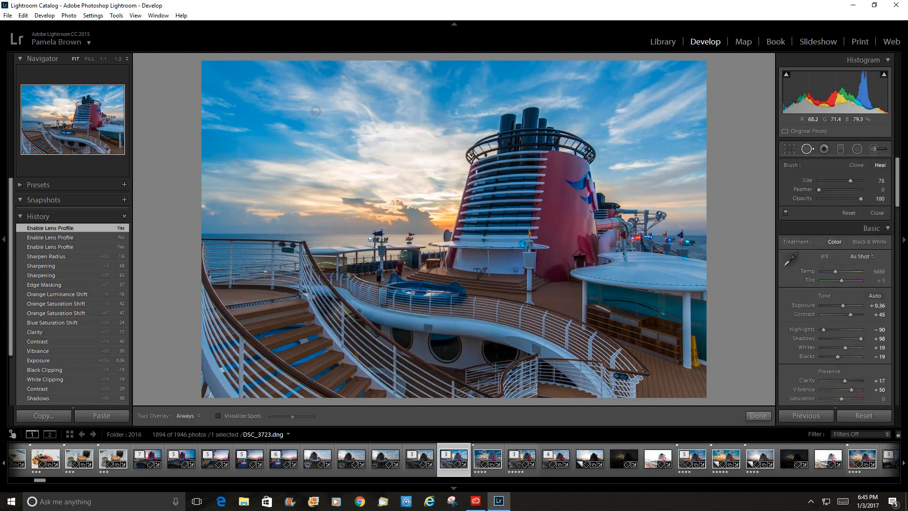
click(315, 111)
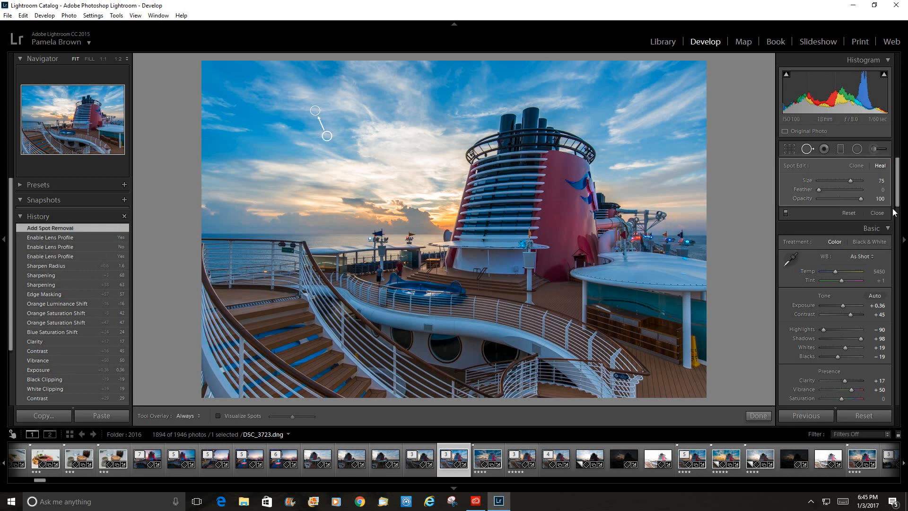
click(877, 214)
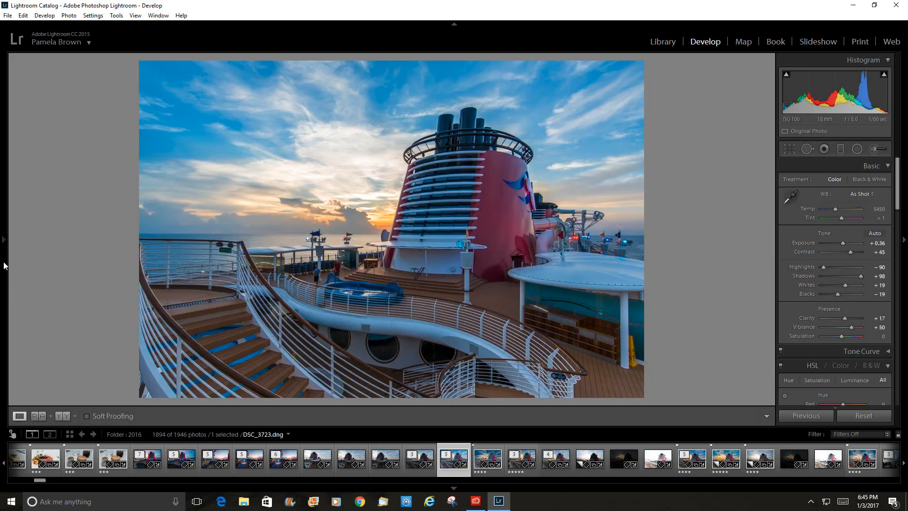
Compare before and after by switching the history to the "Preset: 10. RESET ALL" state and back to "Add Spot Removal"
click(4, 266)
drag(11, 272, 11, 306)
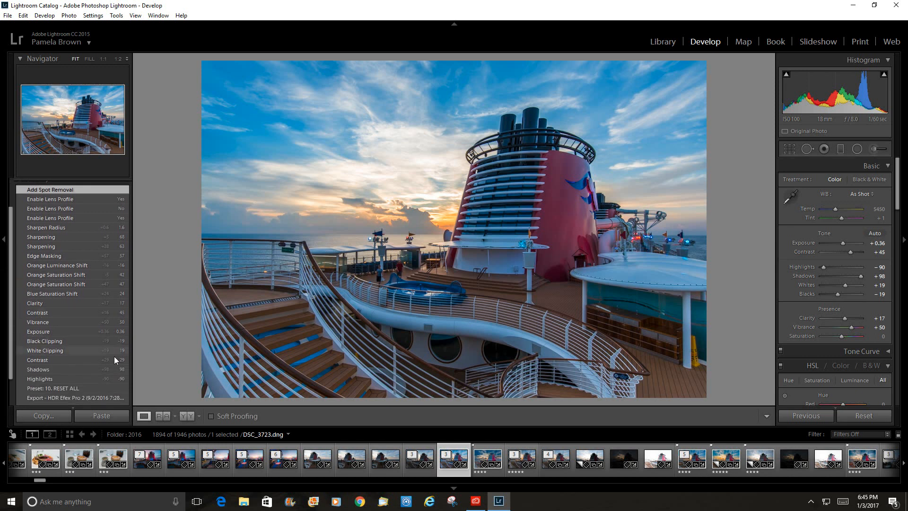
click(87, 387)
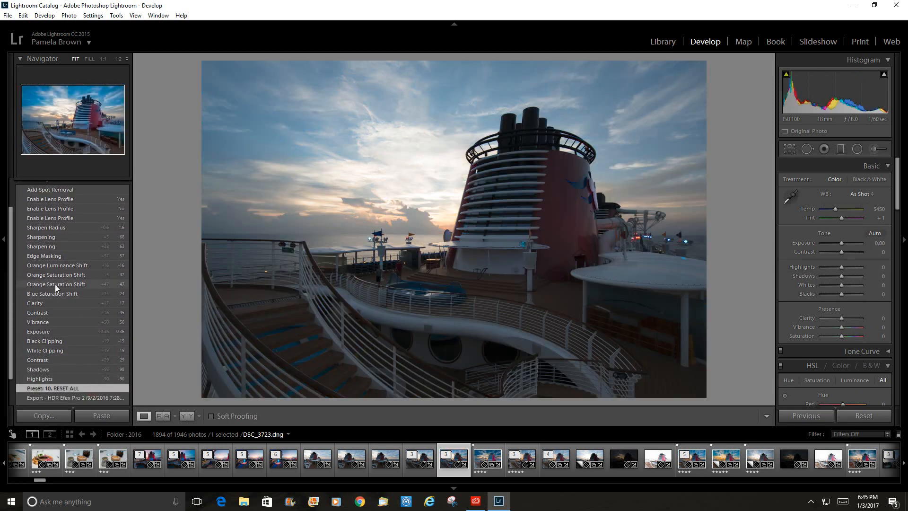
drag(11, 275, 10, 249)
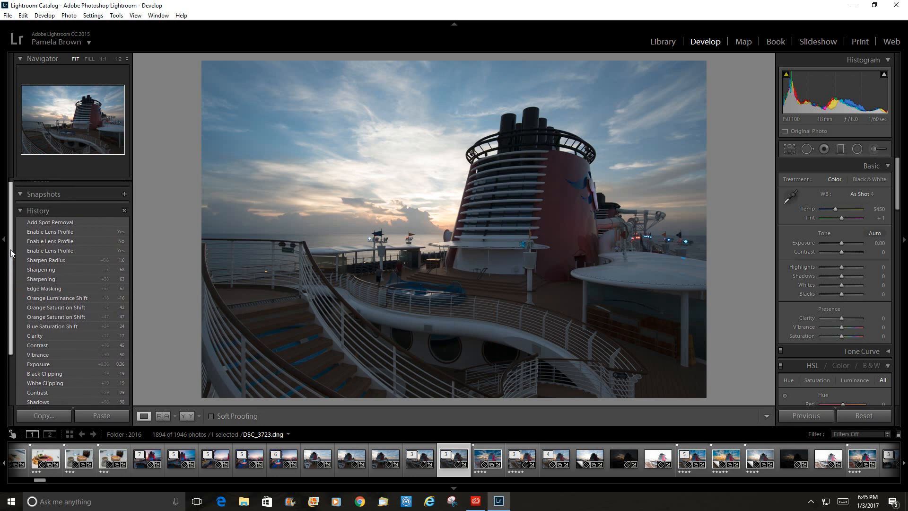
click(49, 223)
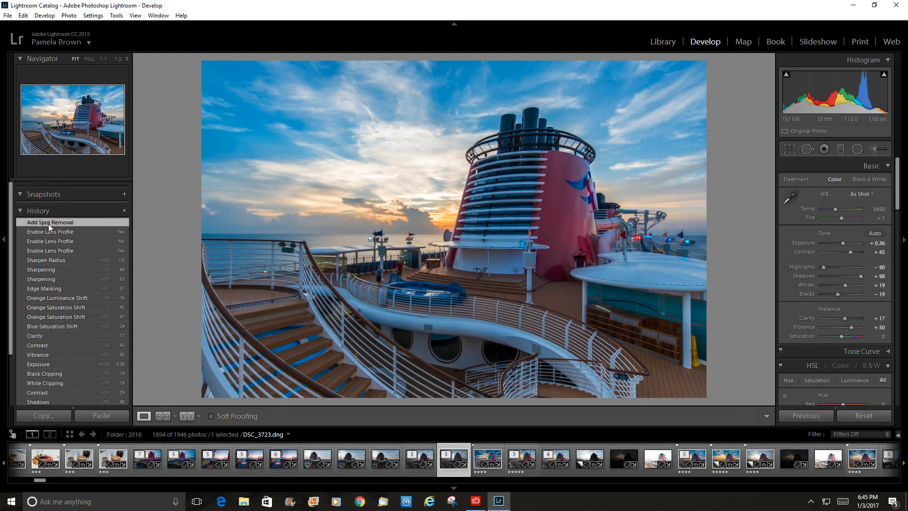